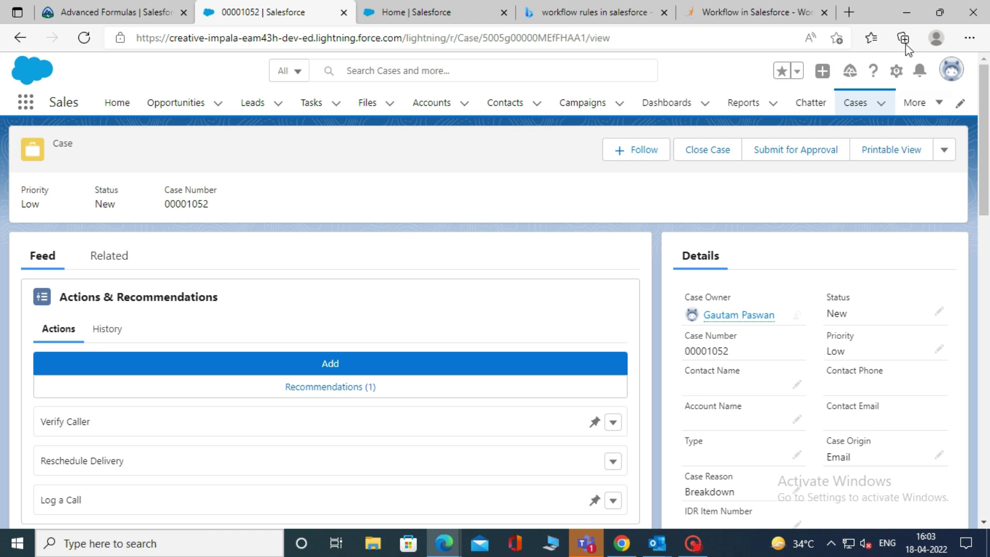
# Step: Open the Setup menu from the gear icon on case 00001052
pyautogui.click(896, 71)
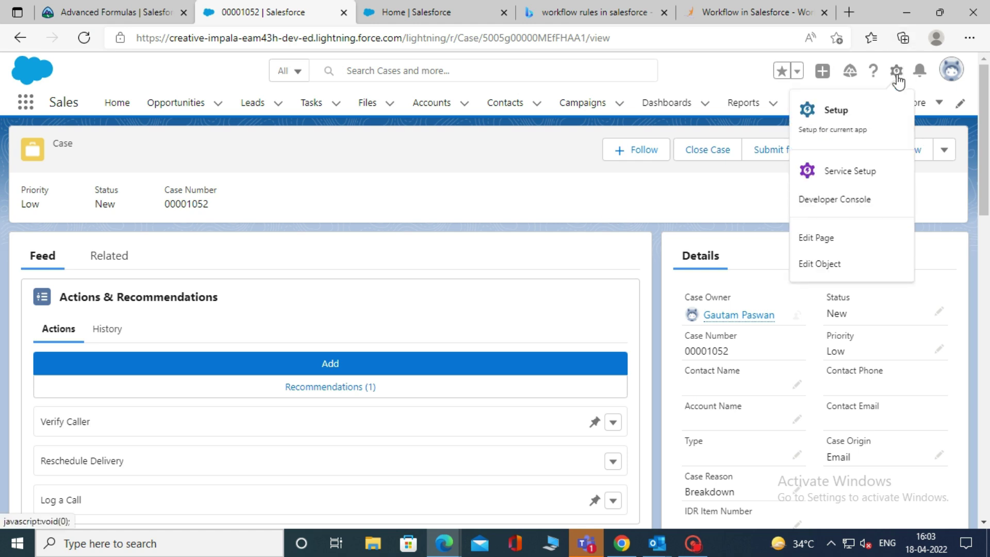
# Step: Go to Setup and open Workflow Rules via a Quick Find search for 'workf'
pyautogui.click(844, 114)
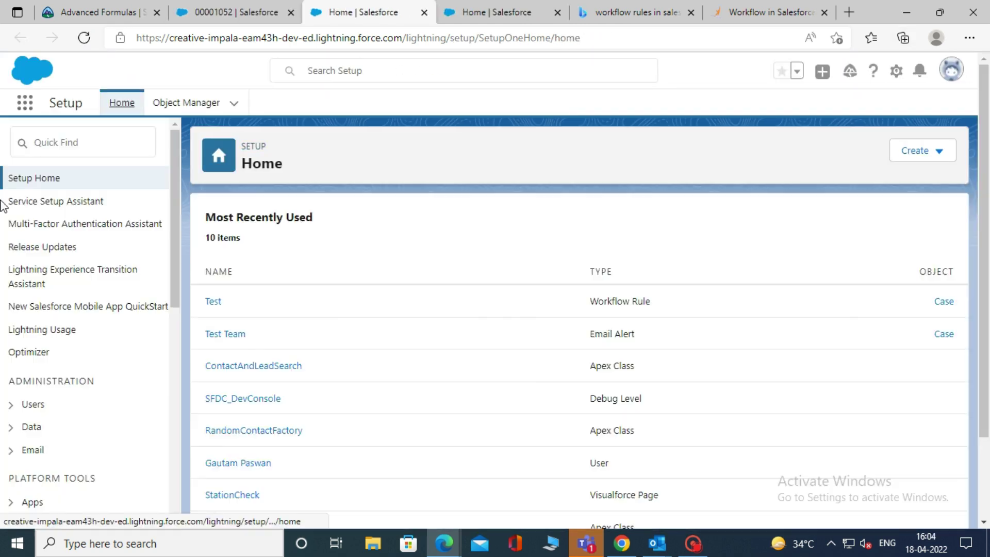
pyautogui.click(61, 140)
pyautogui.write('wor')
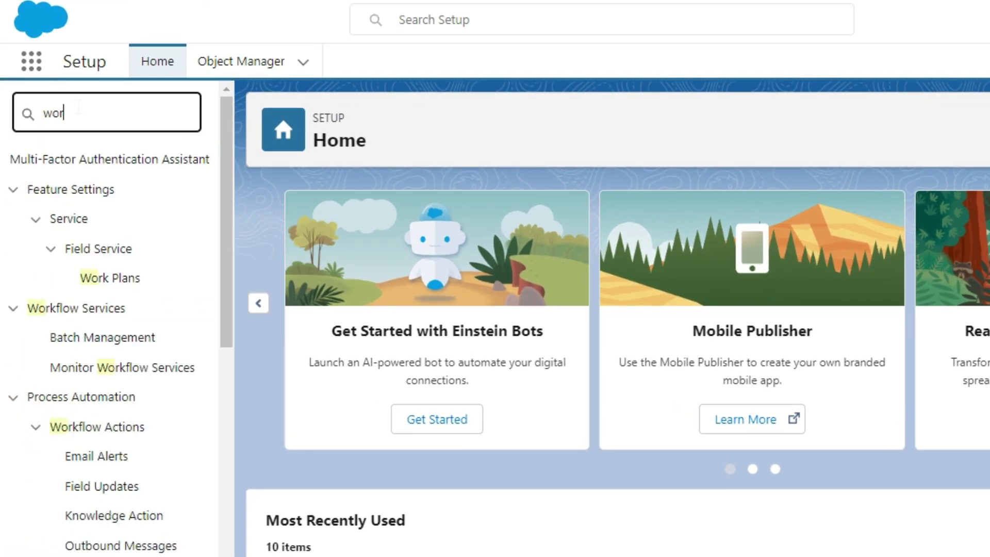
pyautogui.write('kflo')
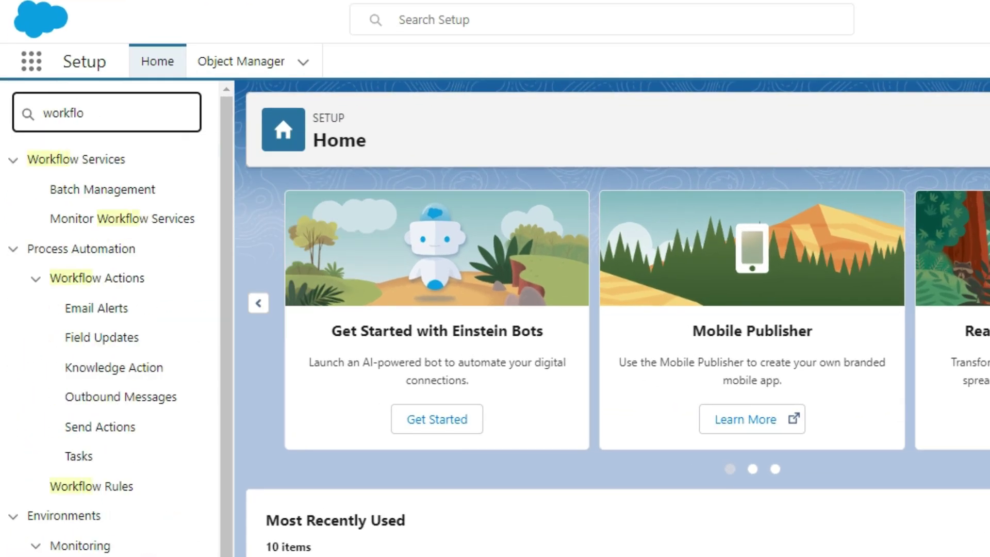
pyautogui.click(105, 489)
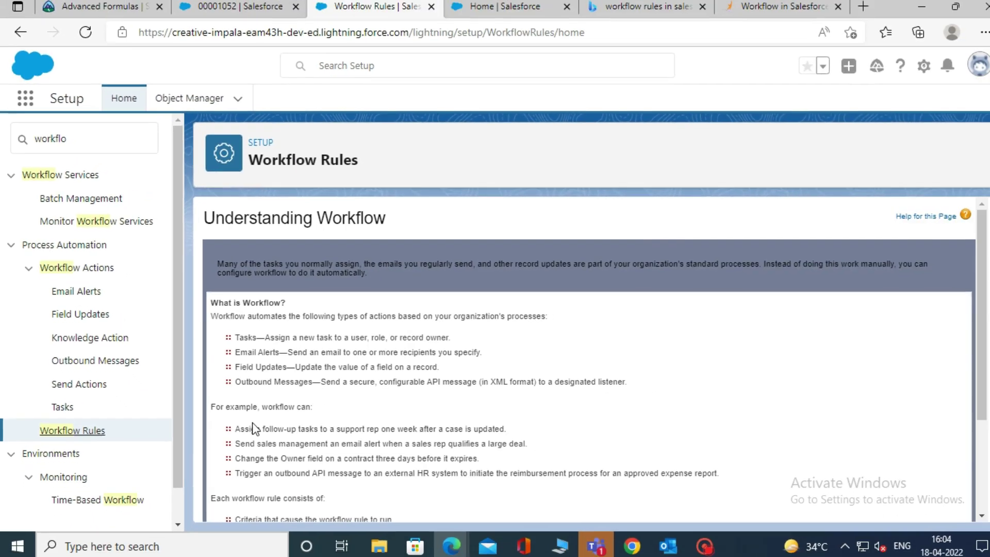
# Step: Start a new rule, staying with classic Workflow Rules instead of Flow Builder
pyautogui.scroll(-1, 413, 410)
pyautogui.scroll(-2, 413, 410)
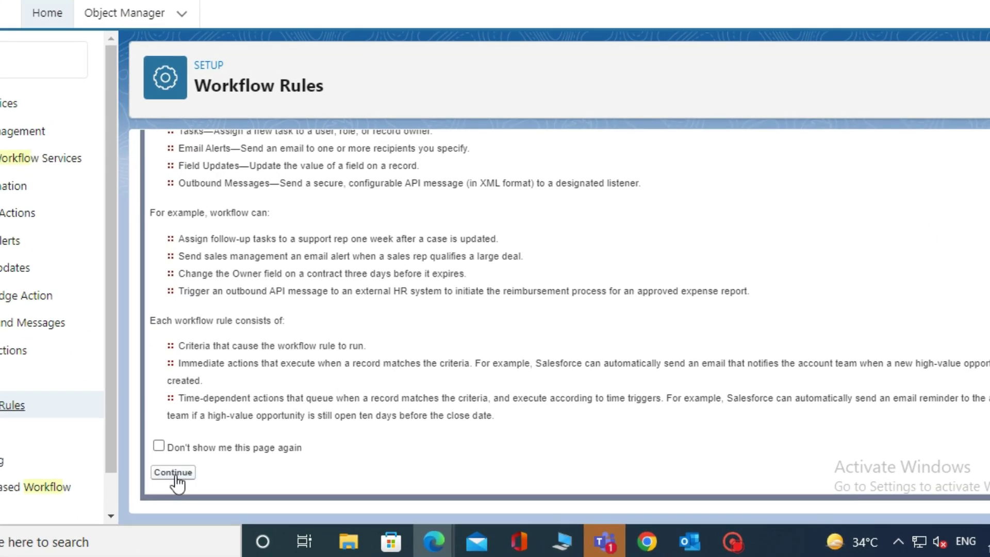
pyautogui.click(175, 477)
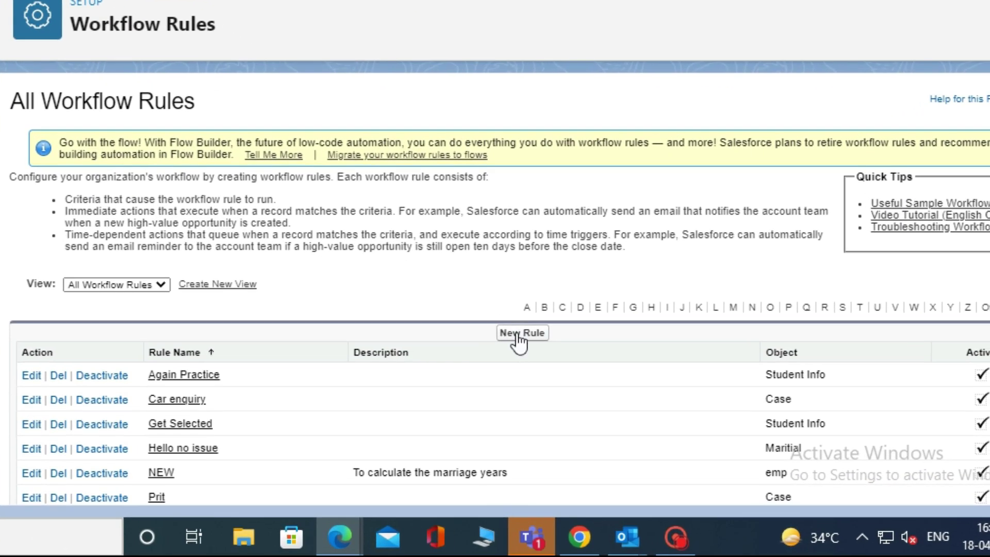
pyautogui.click(518, 334)
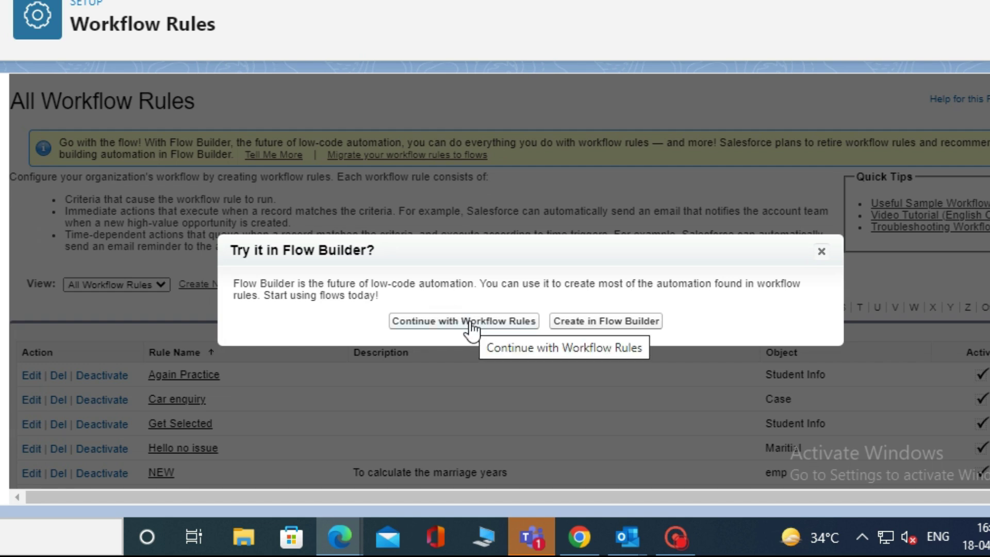
pyautogui.click(477, 329)
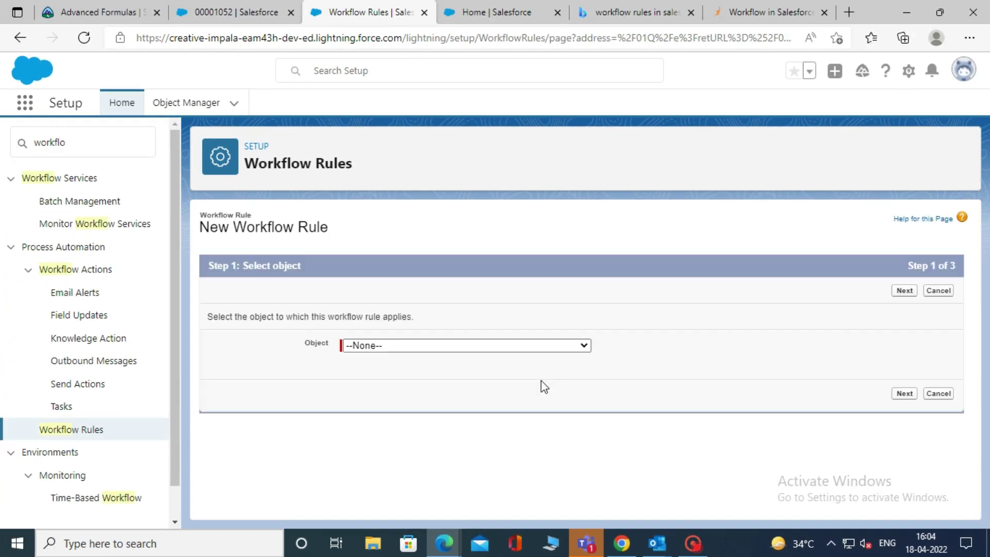
# Step: Select Case as the workflow rule's object and advance to Configure Workflow Rule
pyautogui.click(574, 345)
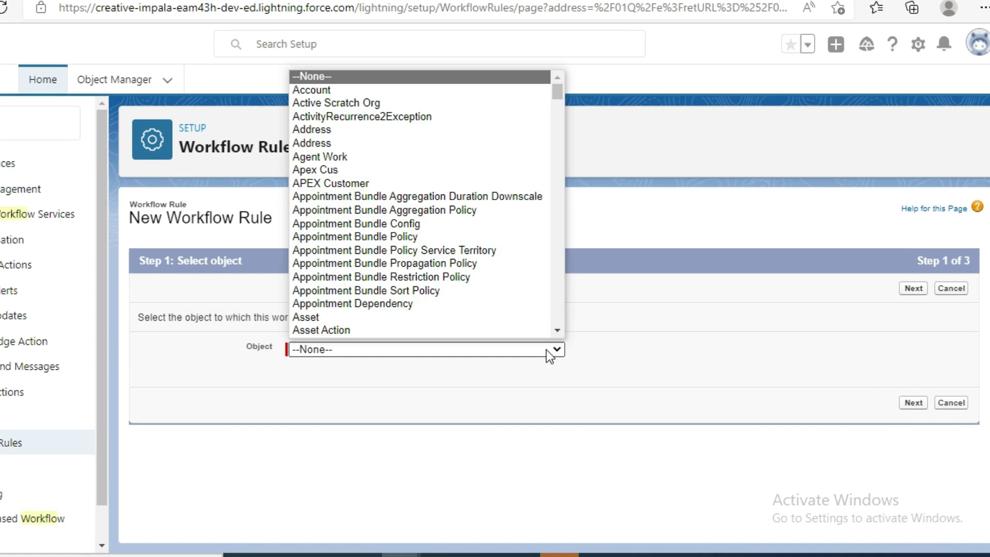
pyautogui.scroll(-10, 487, 292)
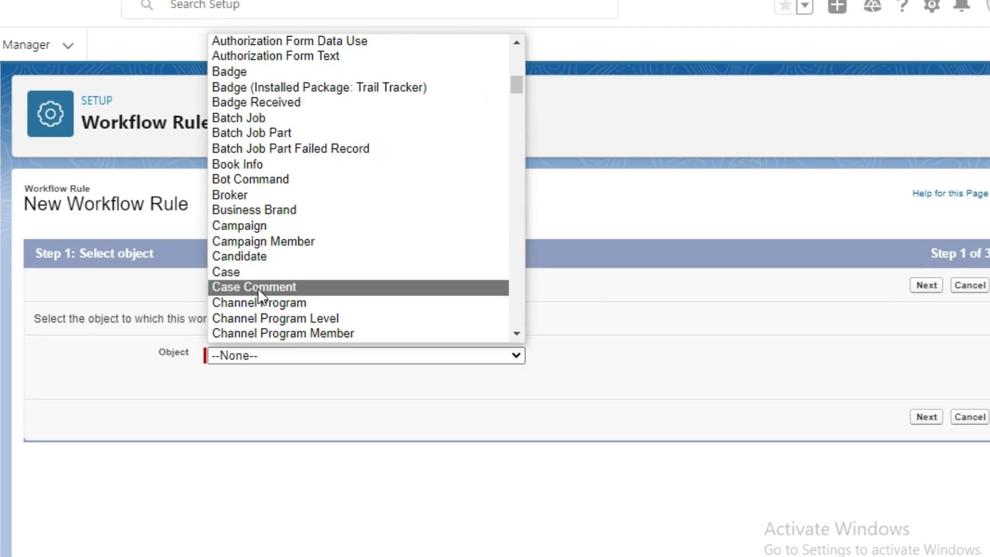
pyautogui.scroll(-3, 249, 271)
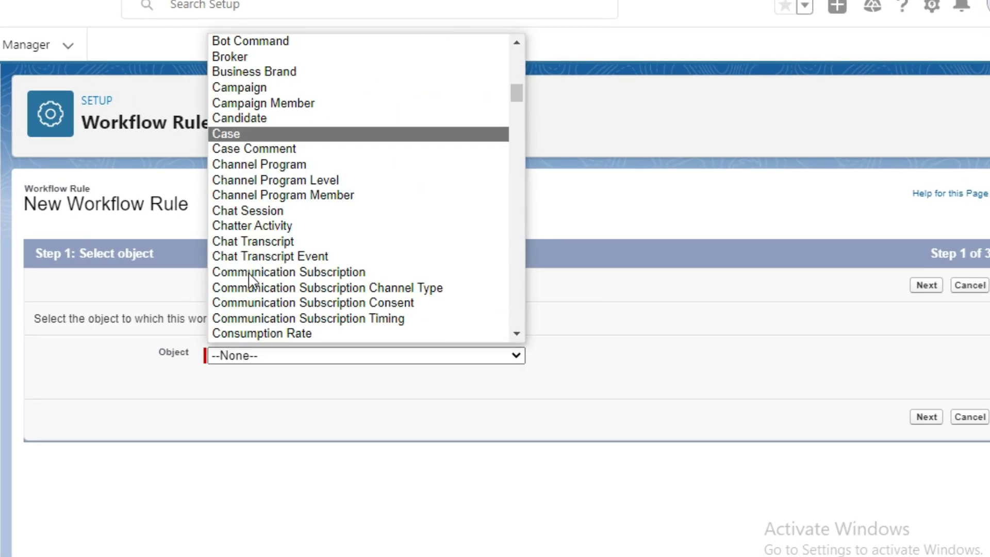
pyautogui.click(229, 139)
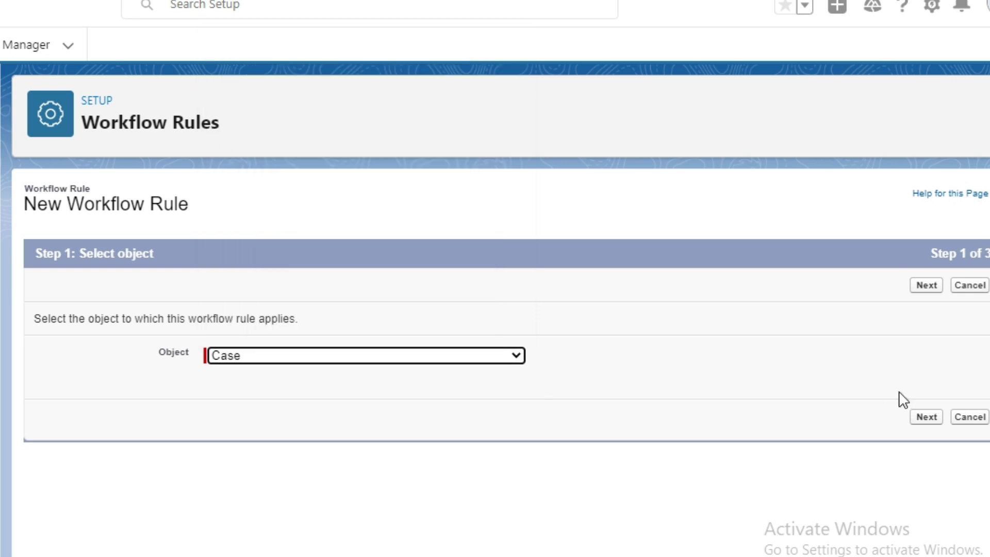
pyautogui.click(926, 417)
# Step: Name the rule 'Case workflow', describe it 'For case description', evaluate only on creation
pyautogui.click(308, 315)
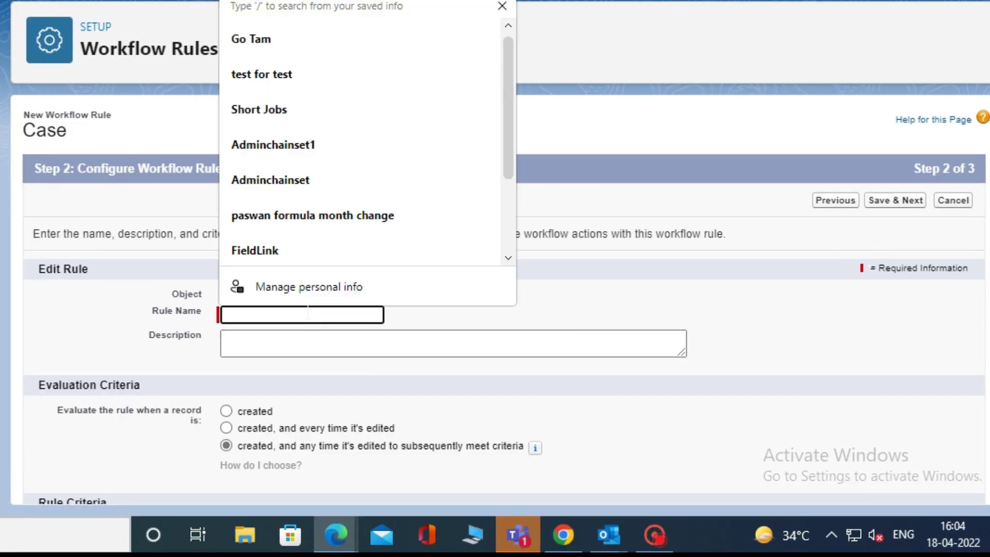
pyautogui.write('Case workflow')
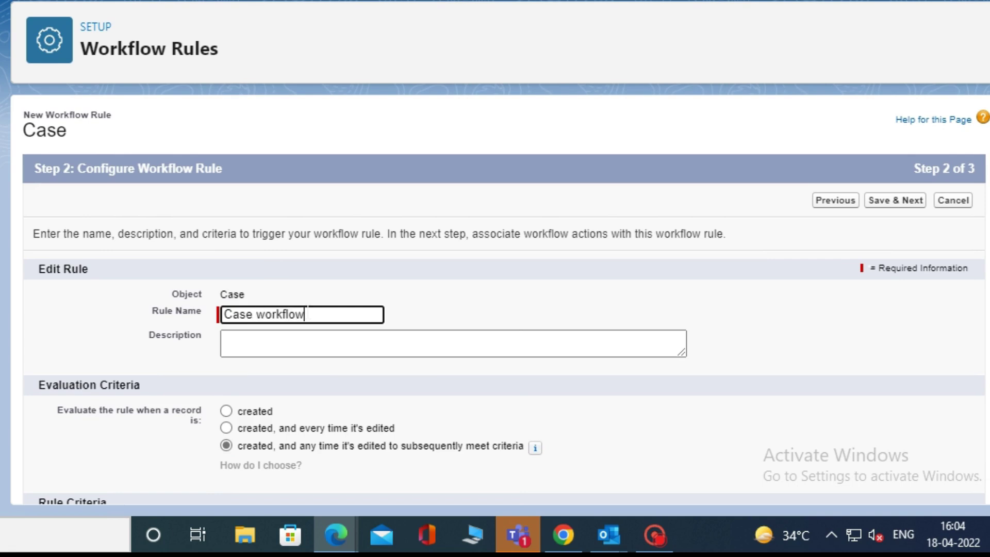
pyautogui.click(314, 336)
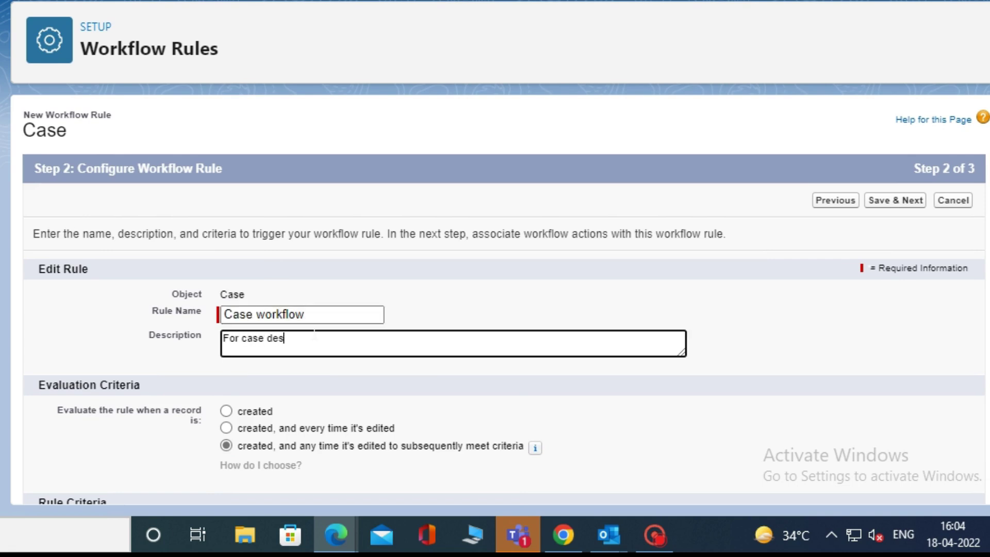
pyautogui.scroll(-1, 315, 336)
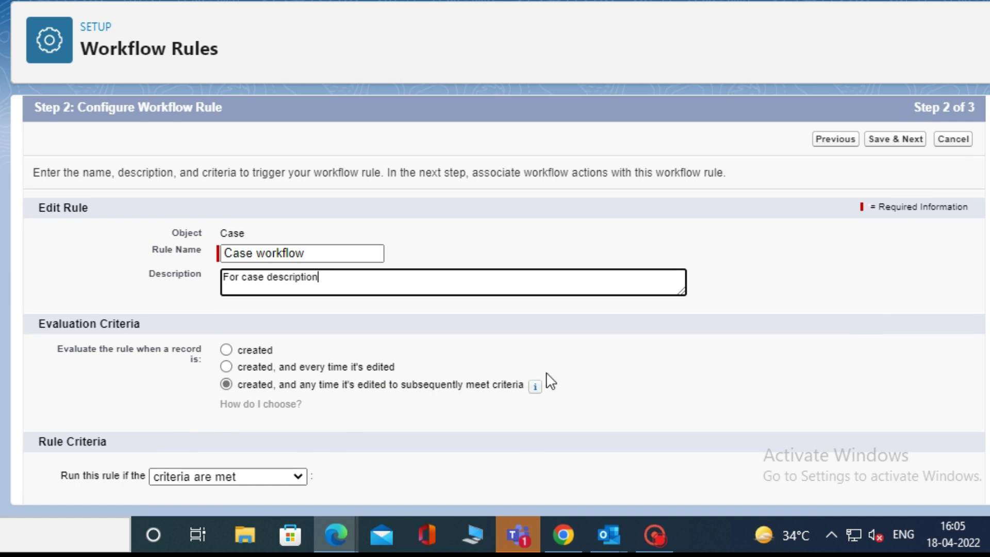
pyautogui.click(226, 350)
# Step: Set the rule to run when criteria are met
pyautogui.scroll(-2, 350, 364)
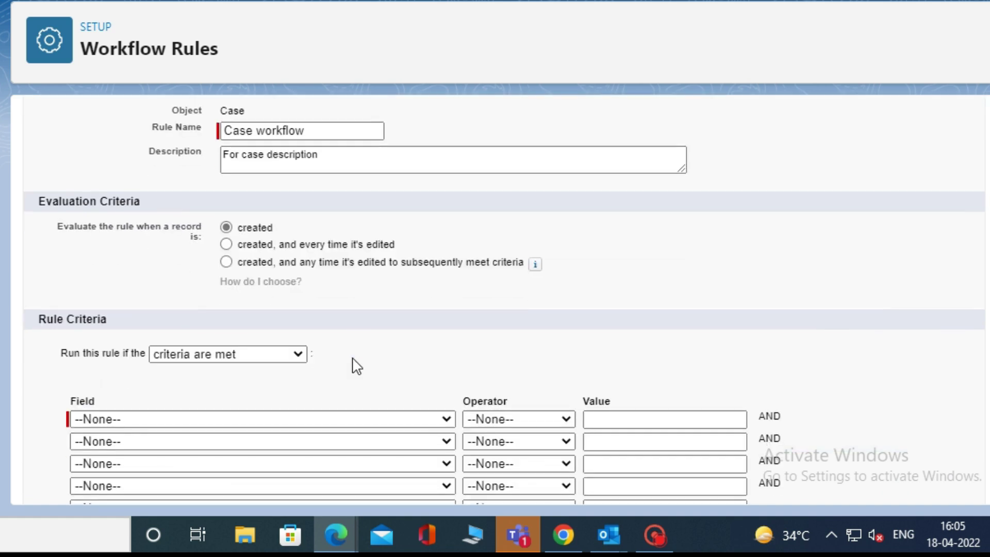
pyautogui.click(283, 361)
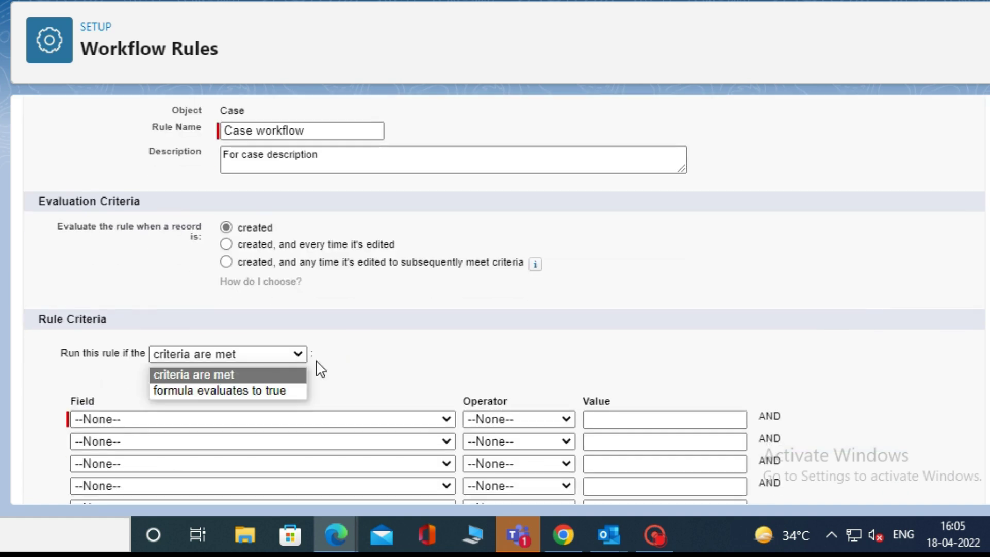
pyautogui.click(188, 379)
pyautogui.scroll(-2, 422, 342)
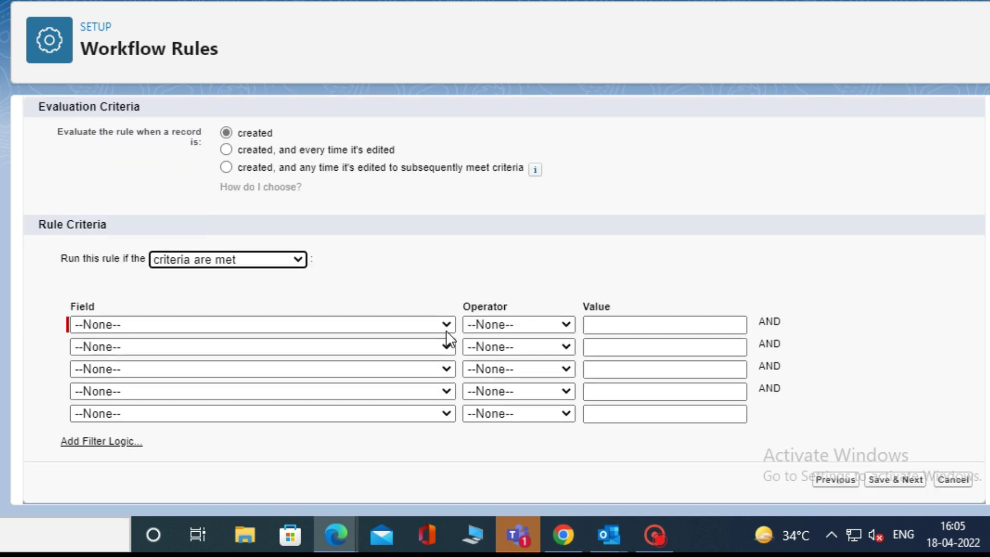
# Step: Add the first criterion: Claim Number equals 50
pyautogui.click(445, 328)
pyautogui.scroll(-2, 187, 268)
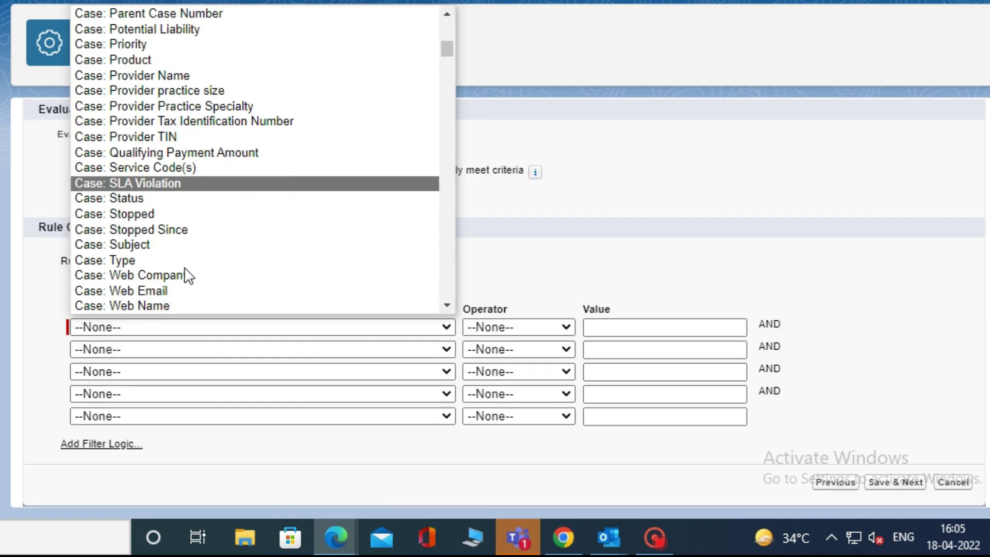
pyautogui.scroll(15, 180, 275)
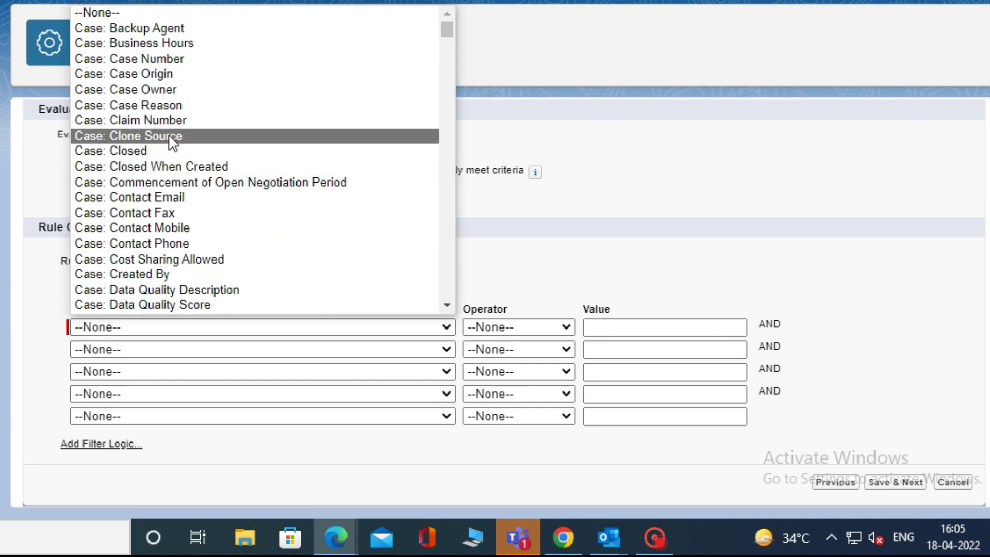
pyautogui.click(127, 122)
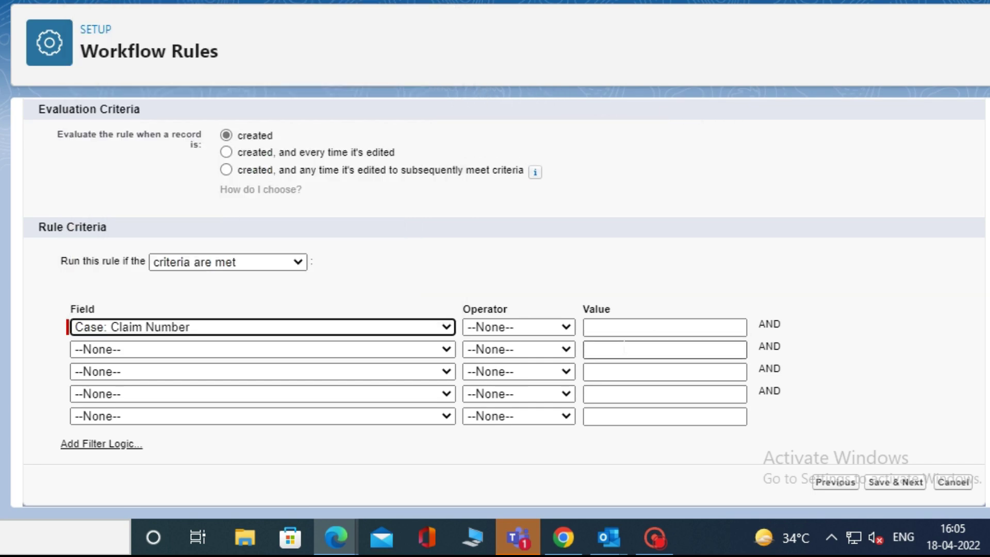
pyautogui.click(566, 327)
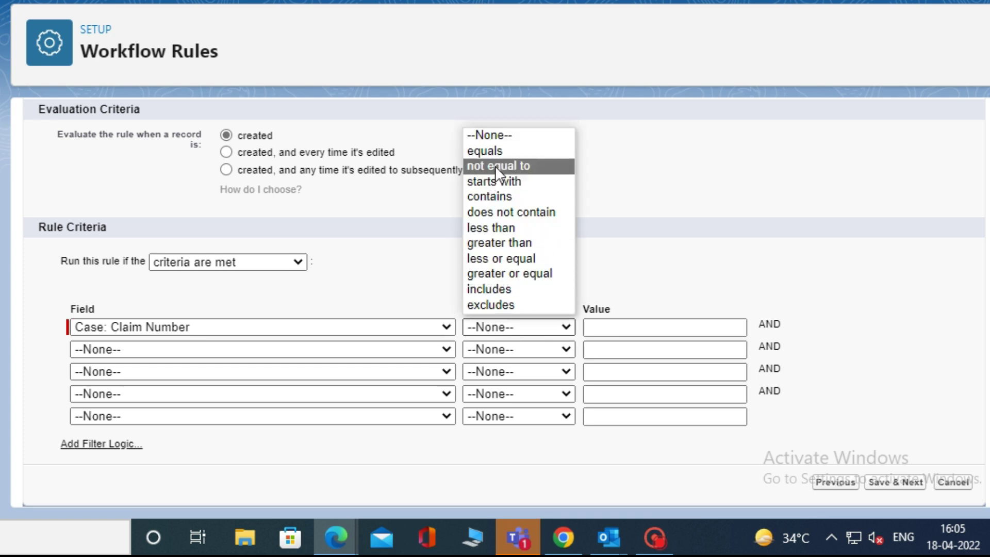
pyautogui.click(494, 150)
pyautogui.click(659, 327)
pyautogui.write('5')
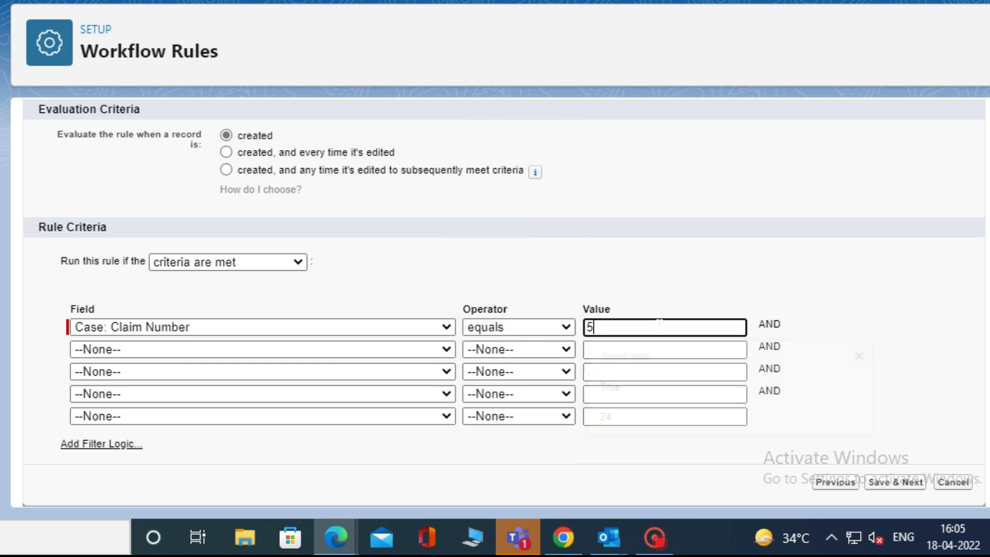
pyautogui.write('0')
# Step: Add Case Reason equals Performance as the second criterion and save the criteria
pyautogui.click(382, 351)
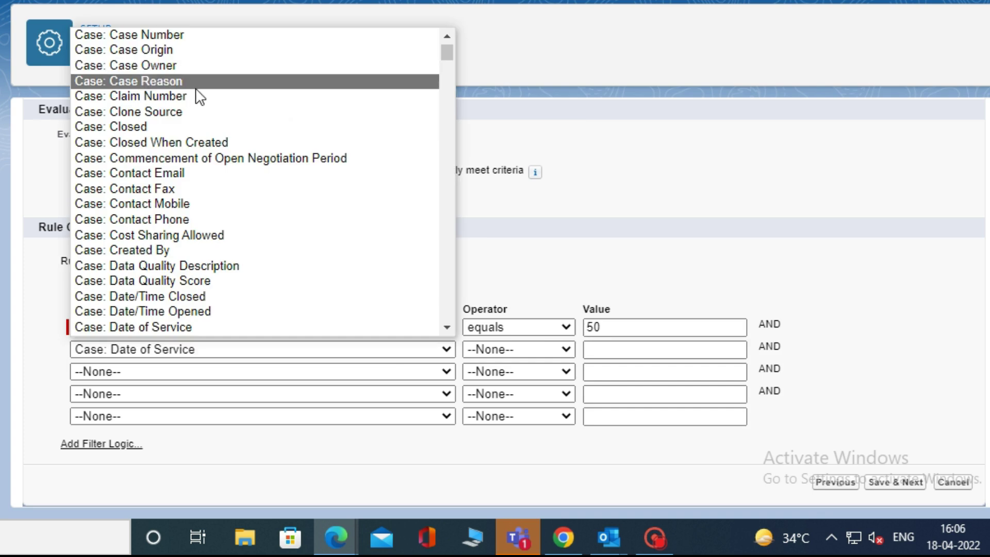
pyautogui.click(175, 82)
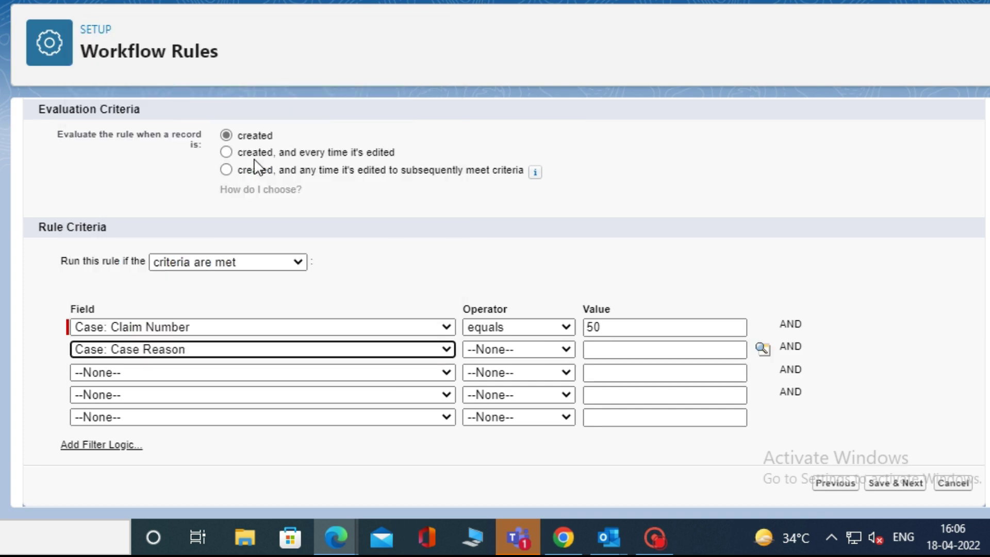
pyautogui.click(561, 351)
pyautogui.click(493, 174)
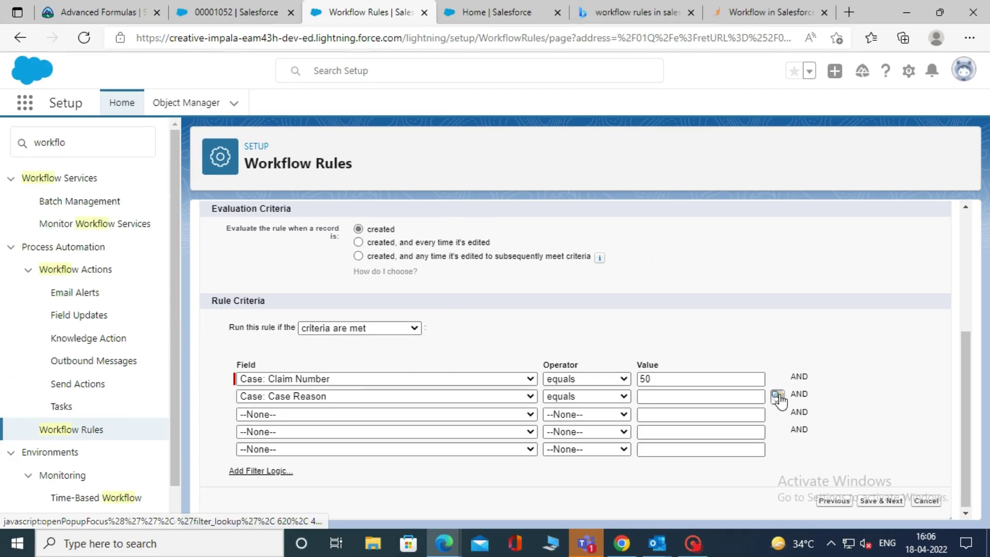
pyautogui.click(762, 348)
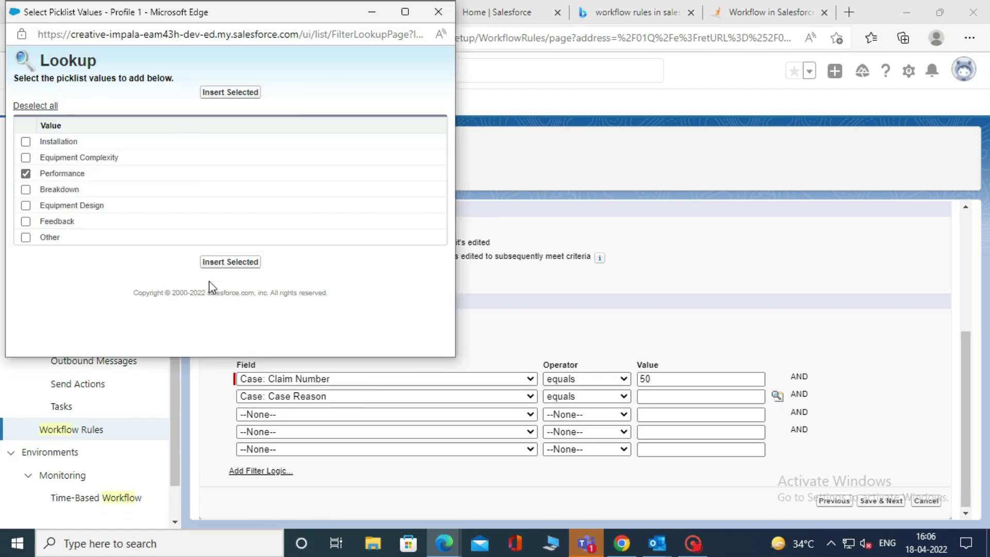
pyautogui.click(229, 262)
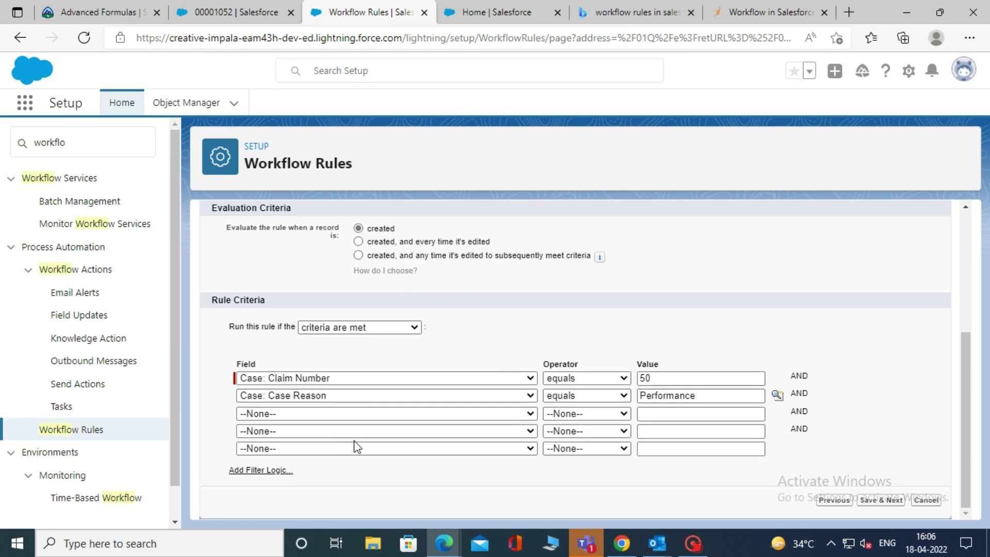
pyautogui.scroll(4, 432, 345)
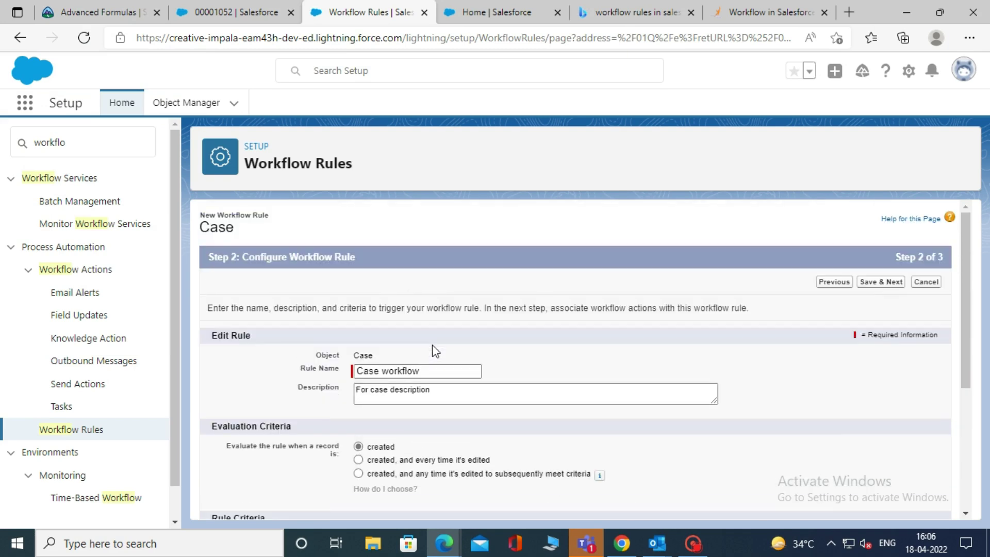
pyautogui.scroll(-4, 435, 349)
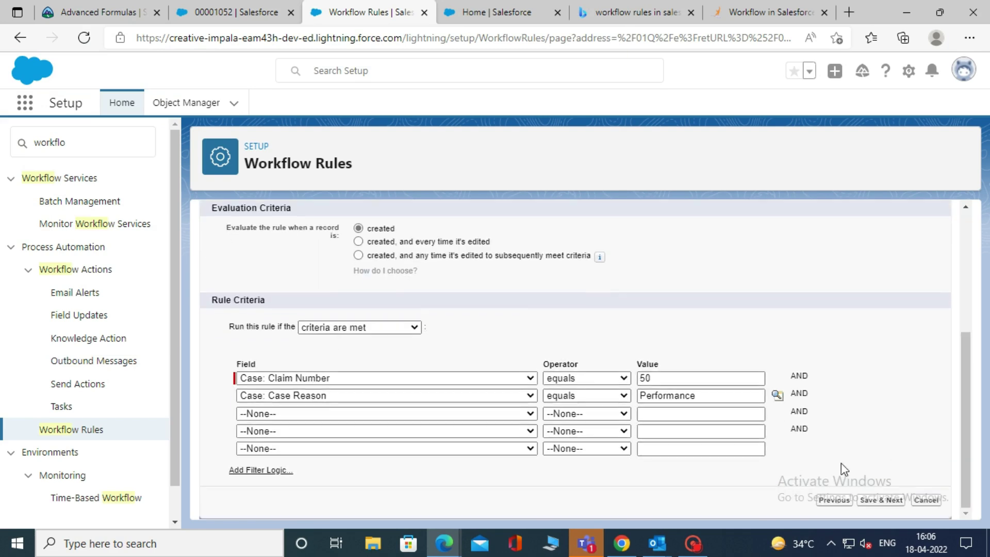
pyautogui.click(883, 501)
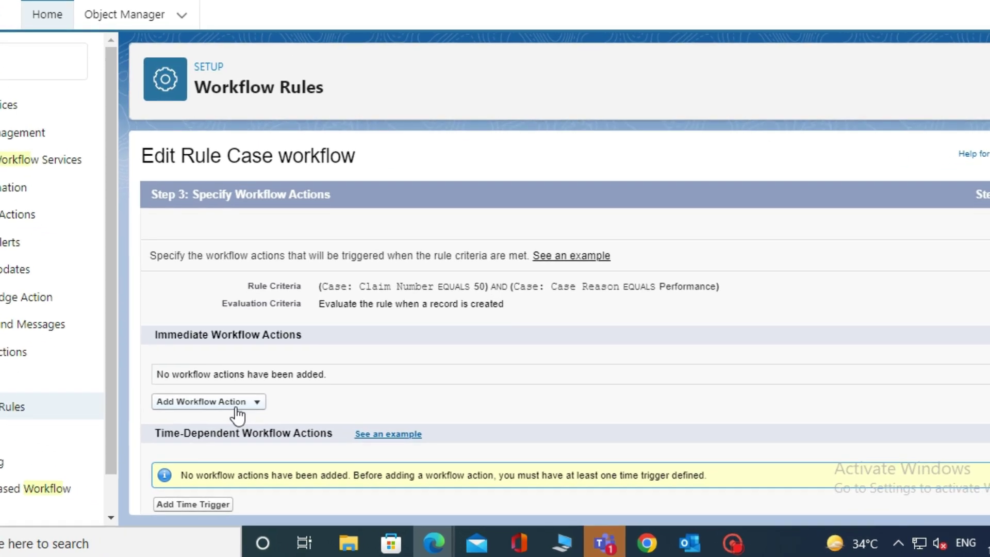
# Step: Create a new email alert described 'Send email when case is created' using template rk
pyautogui.click(237, 413)
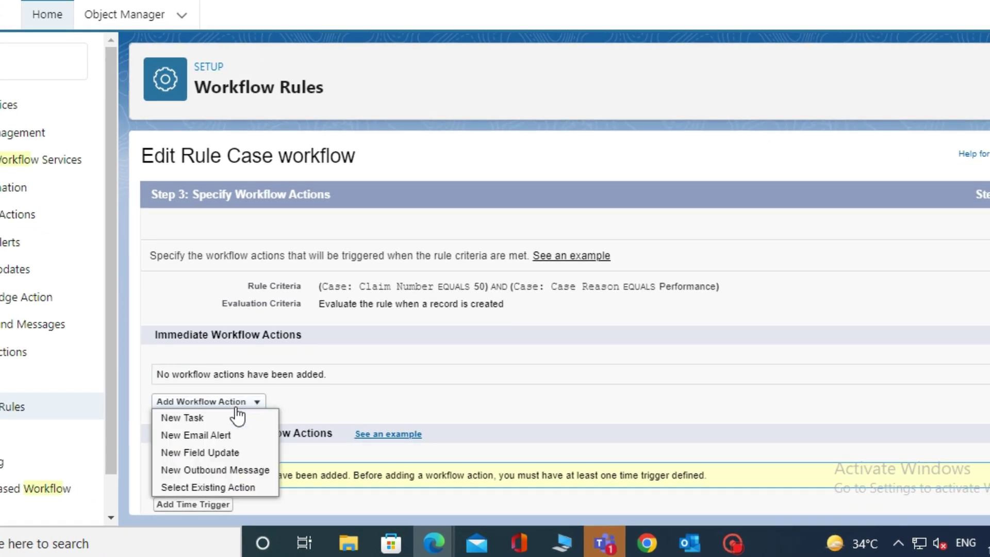
pyautogui.click(222, 436)
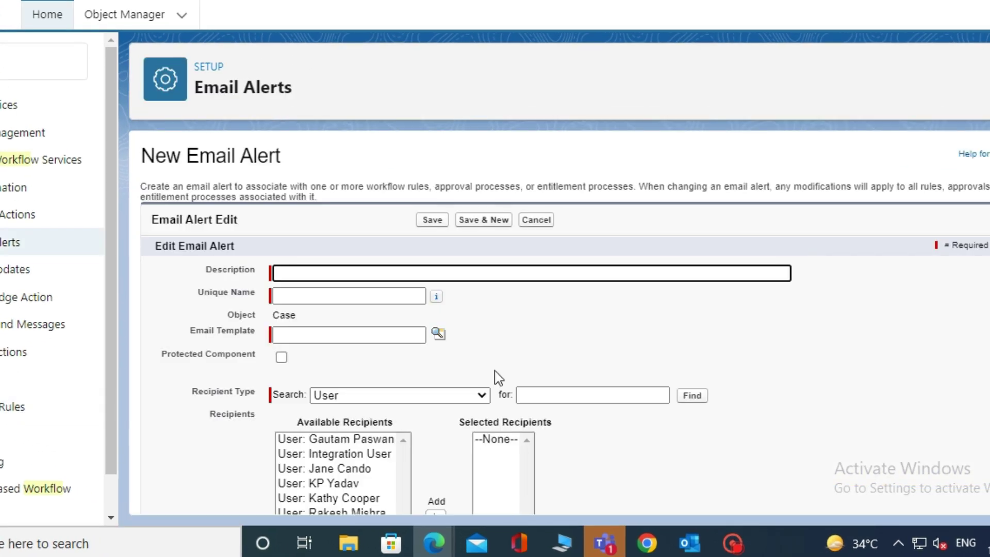
pyautogui.write('end email when case is created')
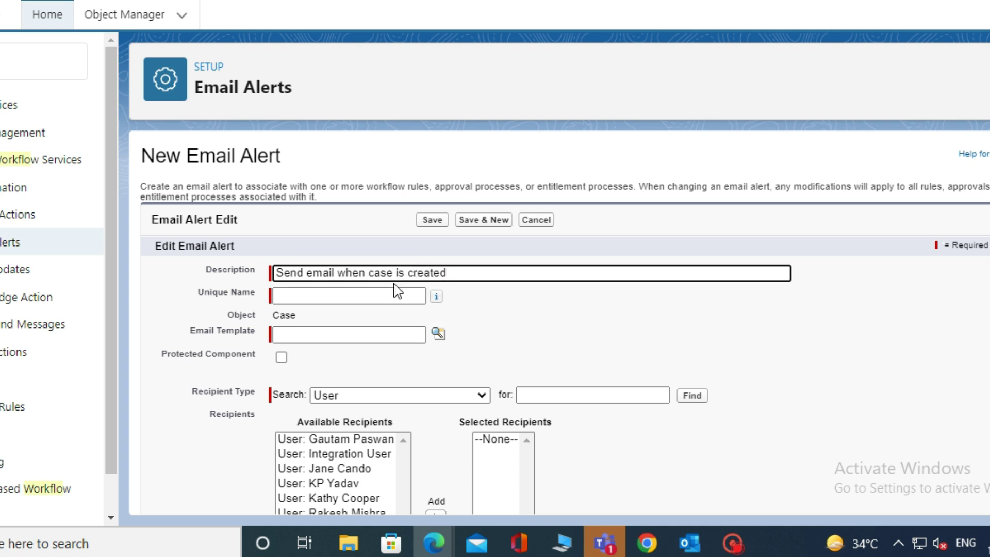
pyautogui.click(374, 296)
pyautogui.click(437, 335)
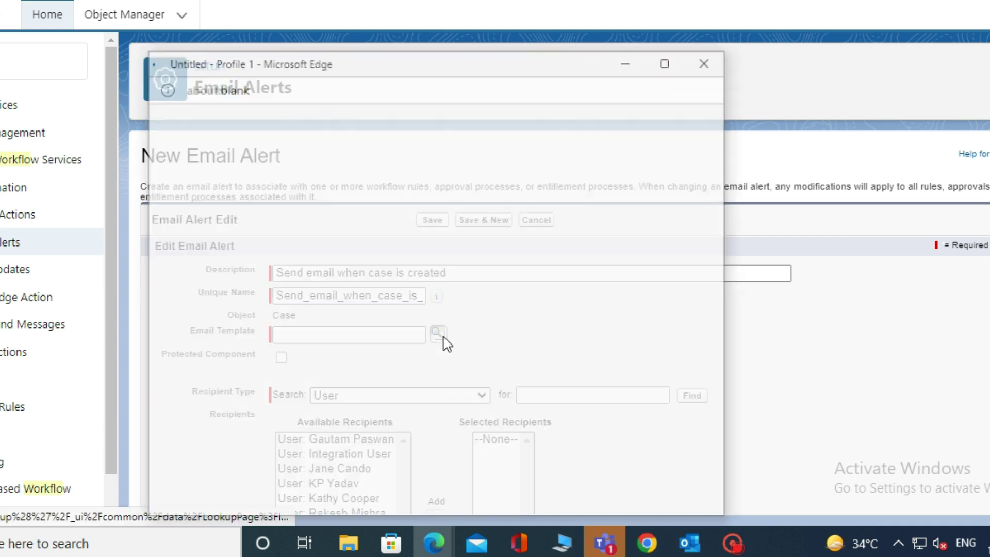
pyautogui.scroll(-3, 427, 349)
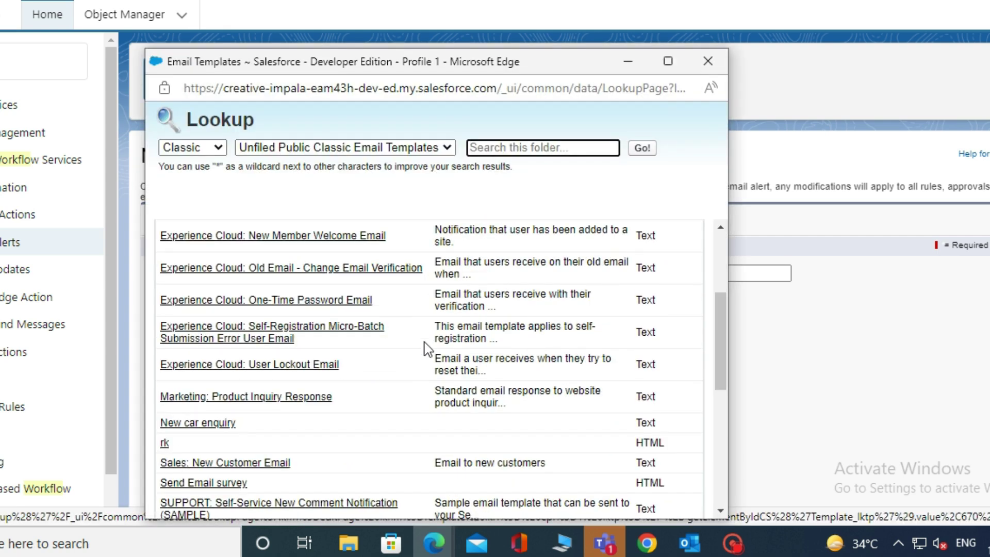
pyautogui.scroll(-1, 386, 412)
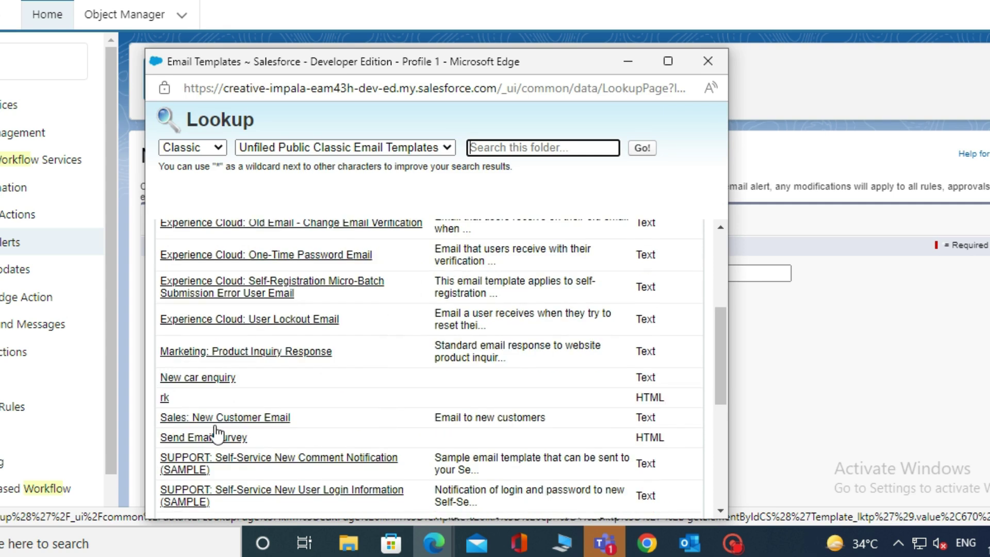
pyautogui.click(165, 398)
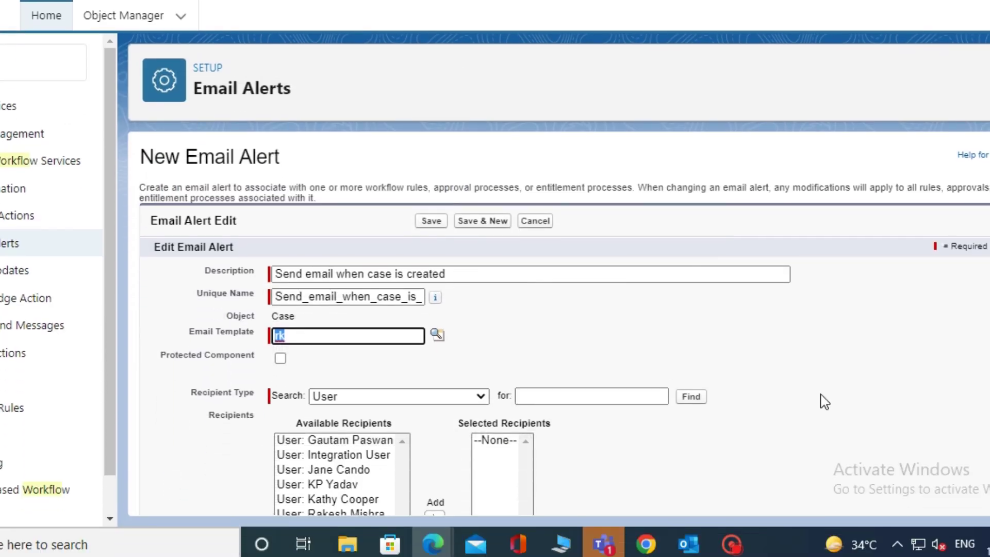
# Step: Add a single user as the alert's recipient, removing an extra one added by mistake
pyautogui.scroll(-2, 558, 428)
pyautogui.click(378, 329)
pyautogui.click(433, 396)
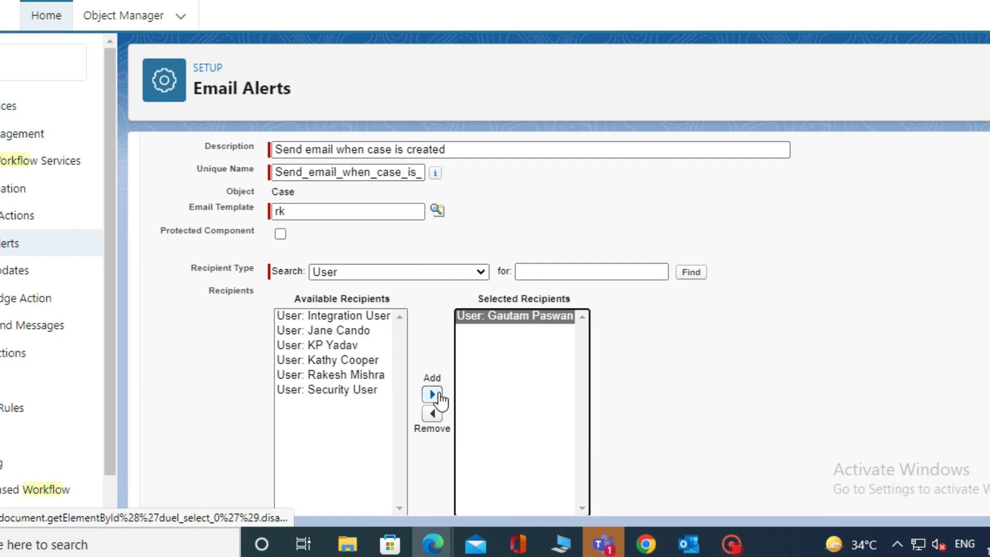
pyautogui.click(333, 330)
pyautogui.click(429, 394)
pyautogui.scroll(-4, 610, 319)
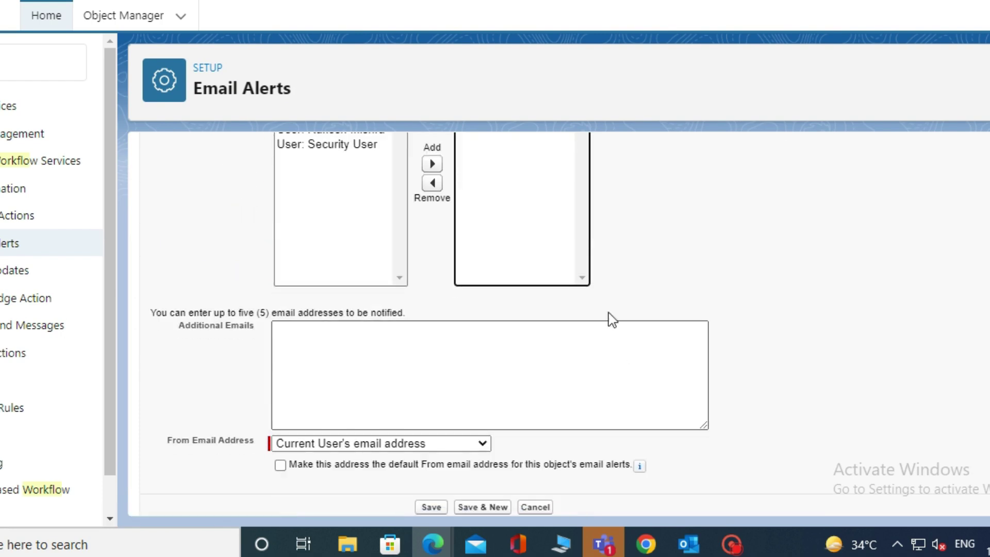
pyautogui.scroll(2, 542, 292)
pyautogui.click(423, 302)
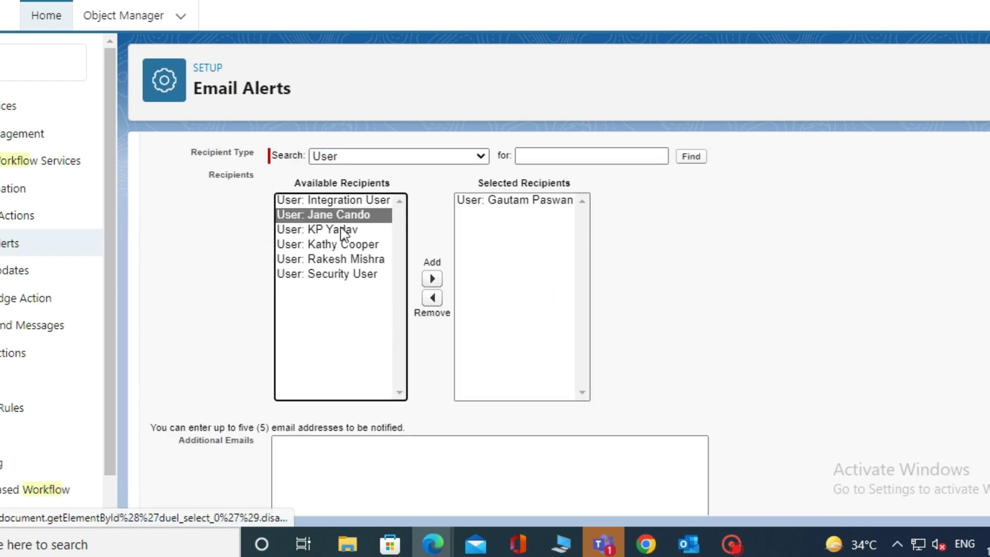
pyautogui.click(340, 230)
pyautogui.click(432, 279)
# Step: Save the new email alert
pyautogui.scroll(-1, 520, 283)
pyautogui.scroll(-2, 520, 284)
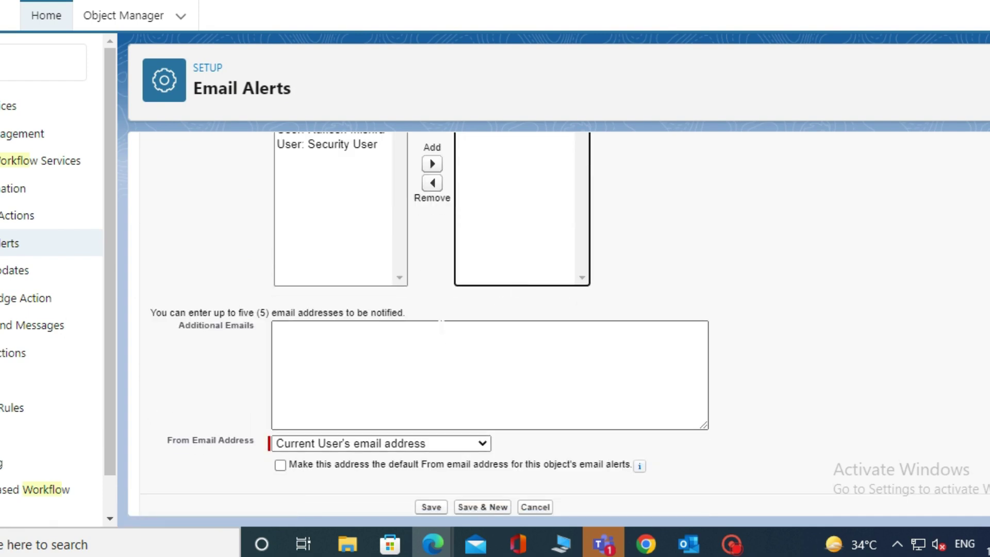
pyautogui.scroll(-1, 457, 373)
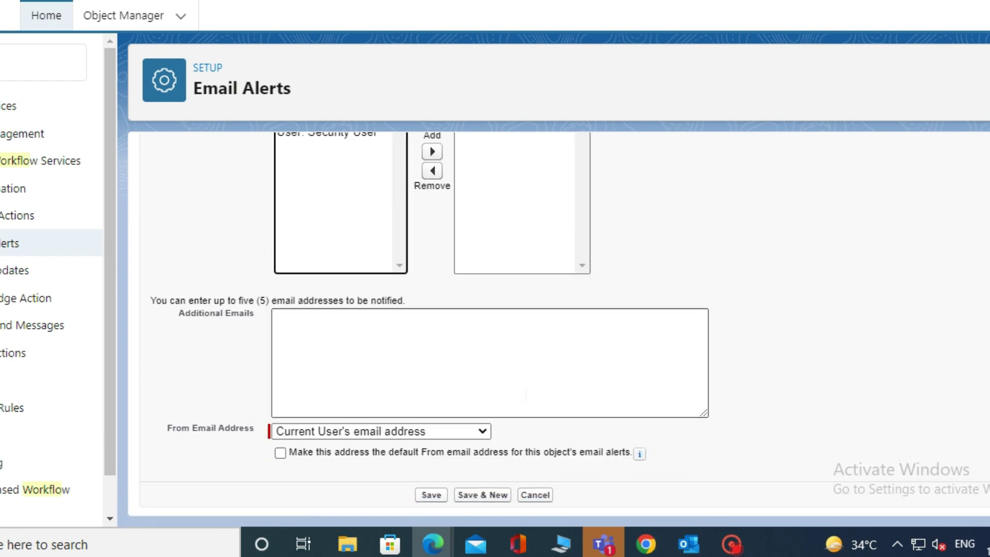
pyautogui.click(431, 496)
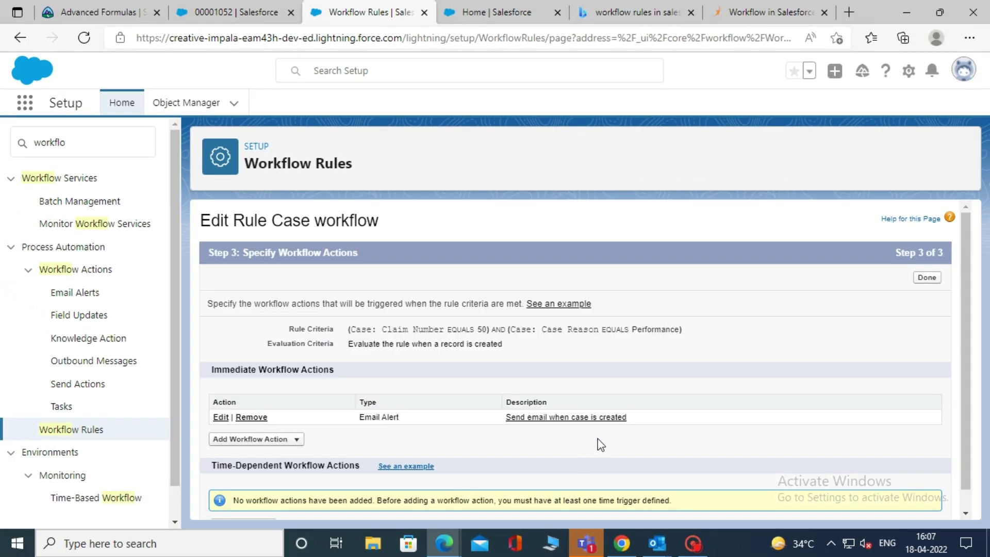
# Step: Open Cases through an App Launcher search for 'case' and start a new case
pyautogui.click(28, 105)
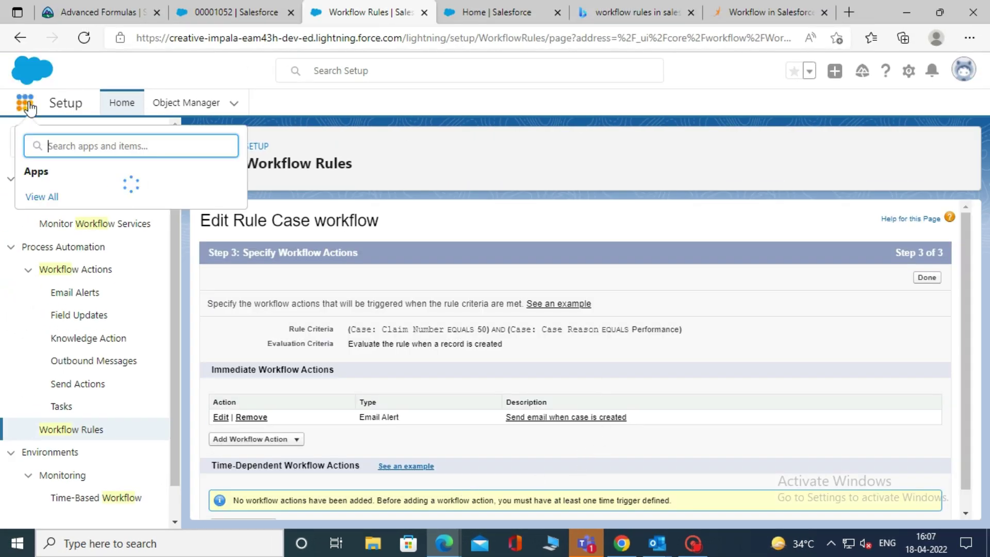
pyautogui.write('case')
pyautogui.click(39, 248)
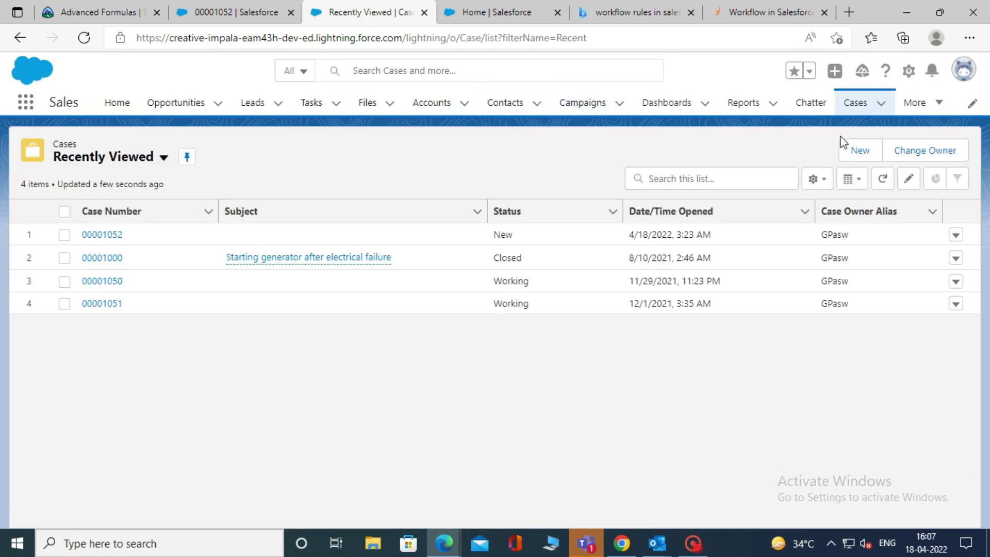
pyautogui.click(858, 150)
# Step: Save a case with Email origin, Case Reason Performance and a claim number, then check Gmail
pyautogui.click(546, 307)
pyautogui.click(541, 377)
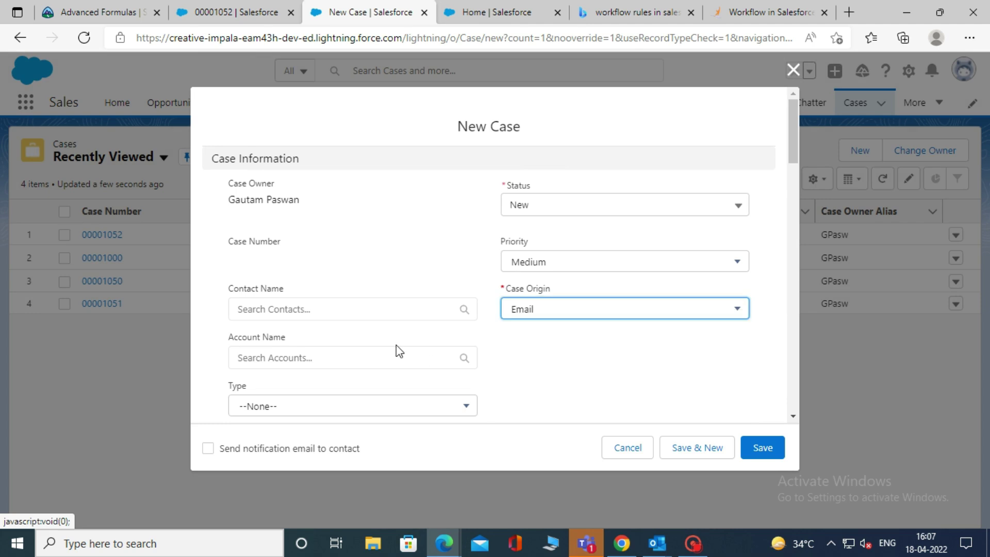
pyautogui.scroll(-3, 359, 301)
pyautogui.click(358, 302)
pyautogui.click(377, 305)
pyautogui.scroll(3, 416, 316)
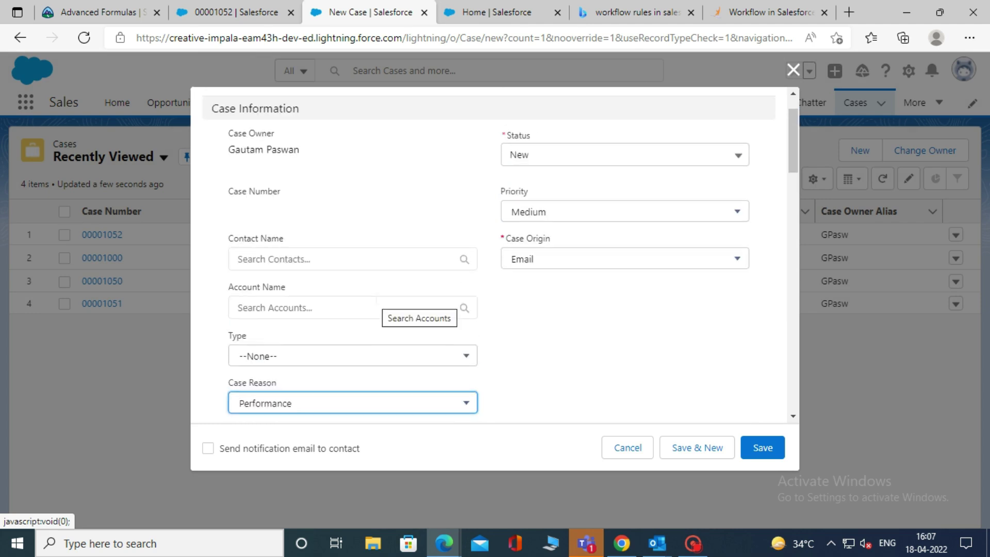
pyautogui.scroll(-7, 228, 356)
pyautogui.click(288, 295)
pyautogui.write('35')
pyautogui.scroll(-3, 586, 406)
pyautogui.click(762, 446)
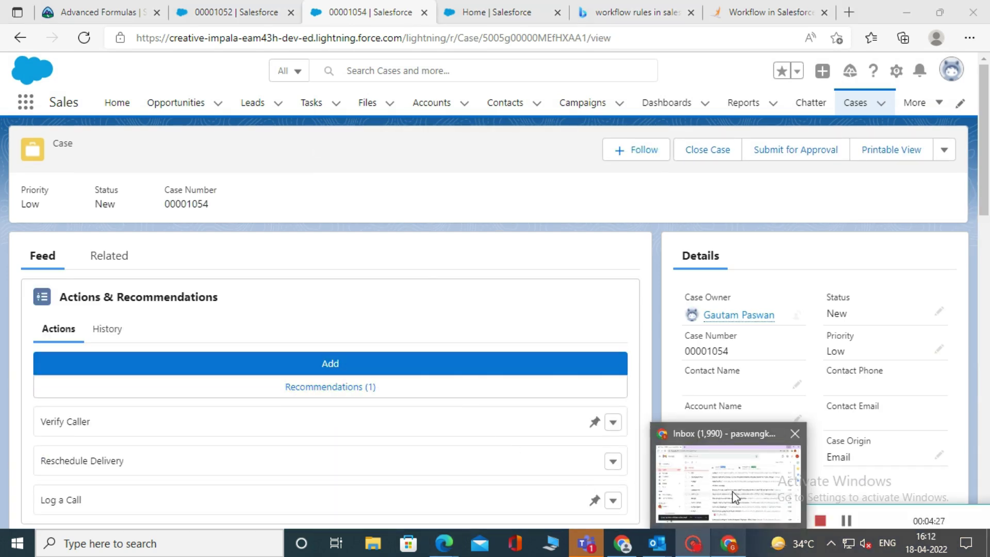
pyautogui.click(732, 485)
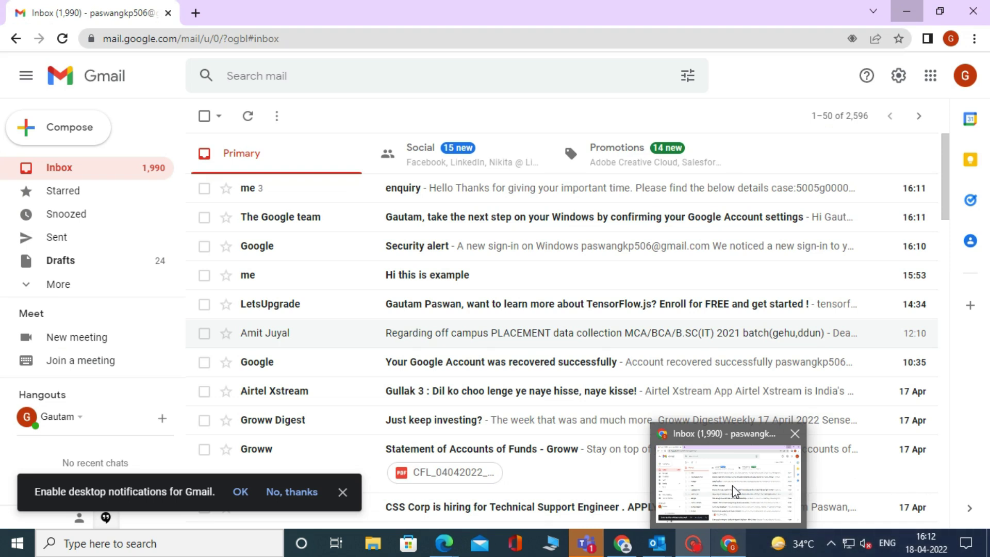